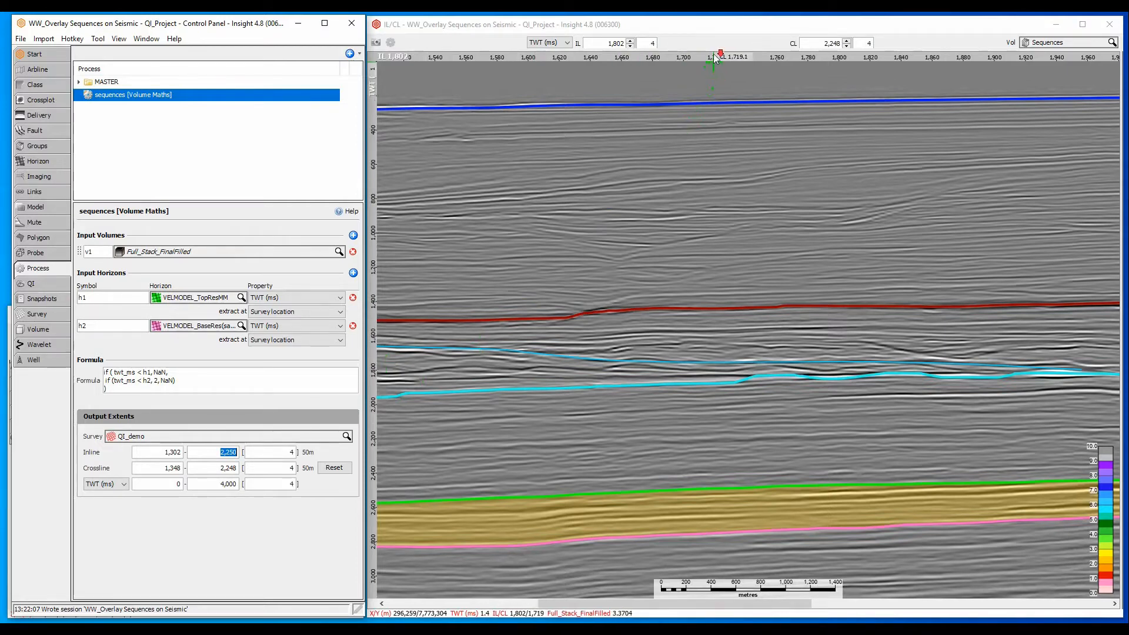
- Bring up the map view and choose the Interpolate/Extrapolate operation for the VELMODEL_TopResMM horizon
{"action": "scroll", "coordinate": [714, 59], "scroll_direction": "down", "scroll_amount": 3}
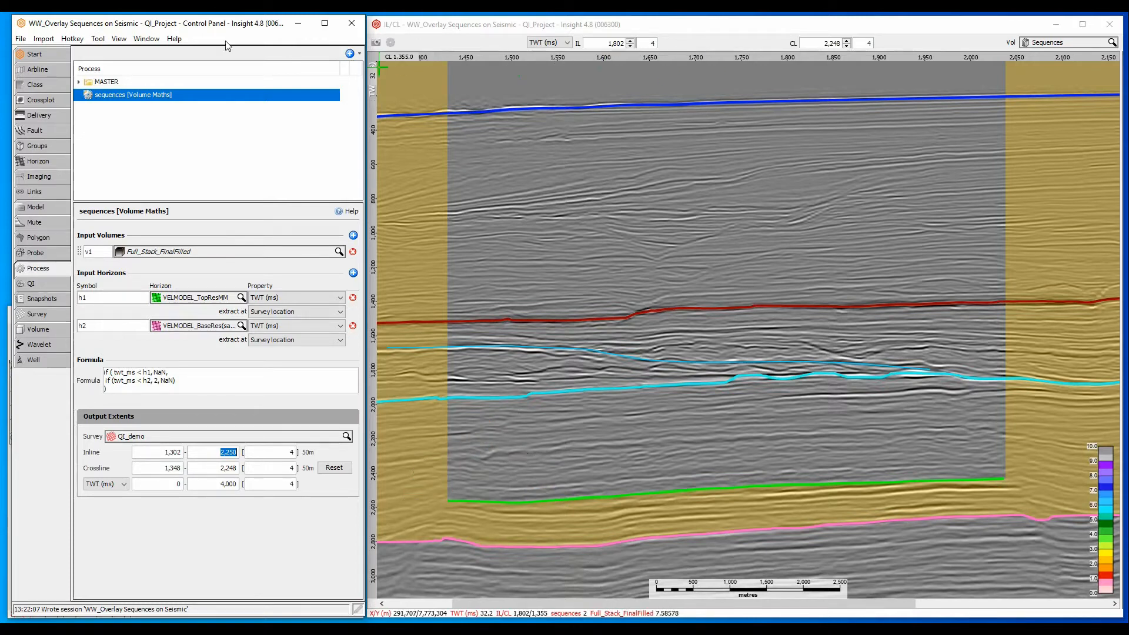
{"action": "left_click", "coordinate": [147, 39]}
{"action": "left_click", "coordinate": [167, 121]}
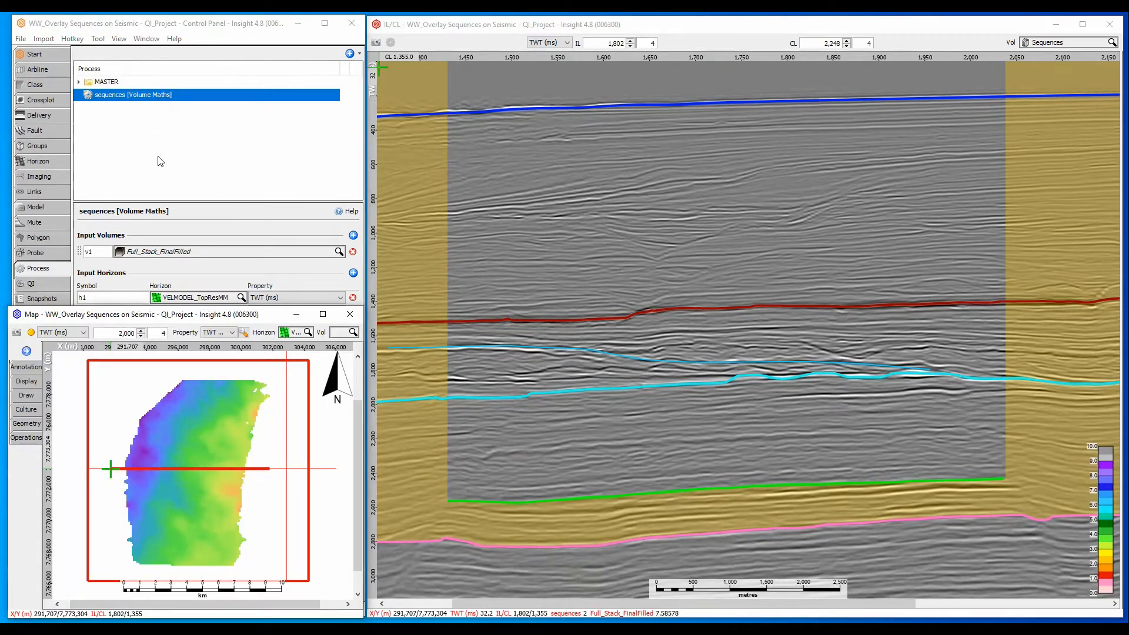
{"action": "left_click", "coordinate": [26, 438]}
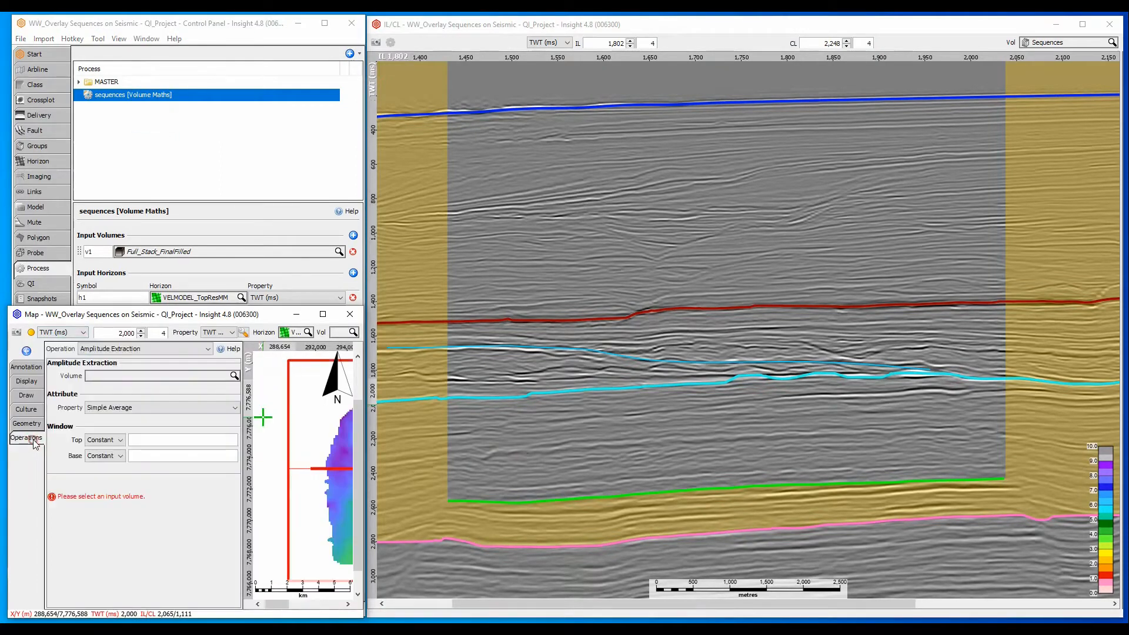
{"action": "left_click", "coordinate": [126, 348]}
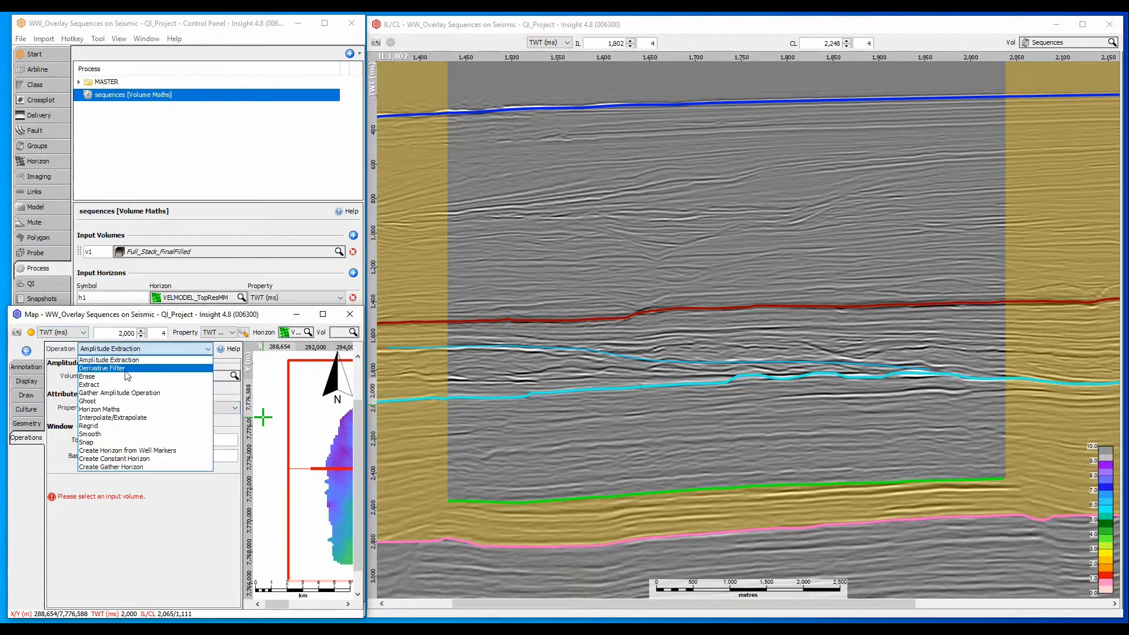
{"action": "left_click", "coordinate": [122, 418]}
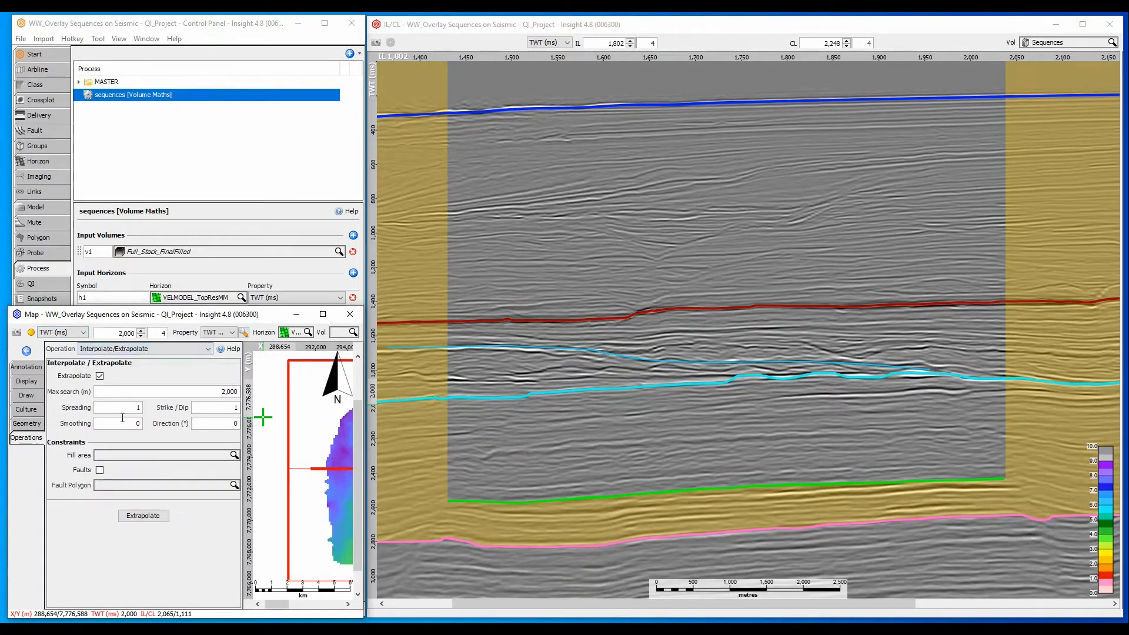
- Extrapolate the VELMODEL_TopResMM horizon using 3DQI_AOI as the fill area and replace the existing horizon with the result
{"action": "left_click", "coordinate": [109, 456]}
{"action": "left_click", "coordinate": [112, 482]}
{"action": "left_click", "coordinate": [134, 516]}
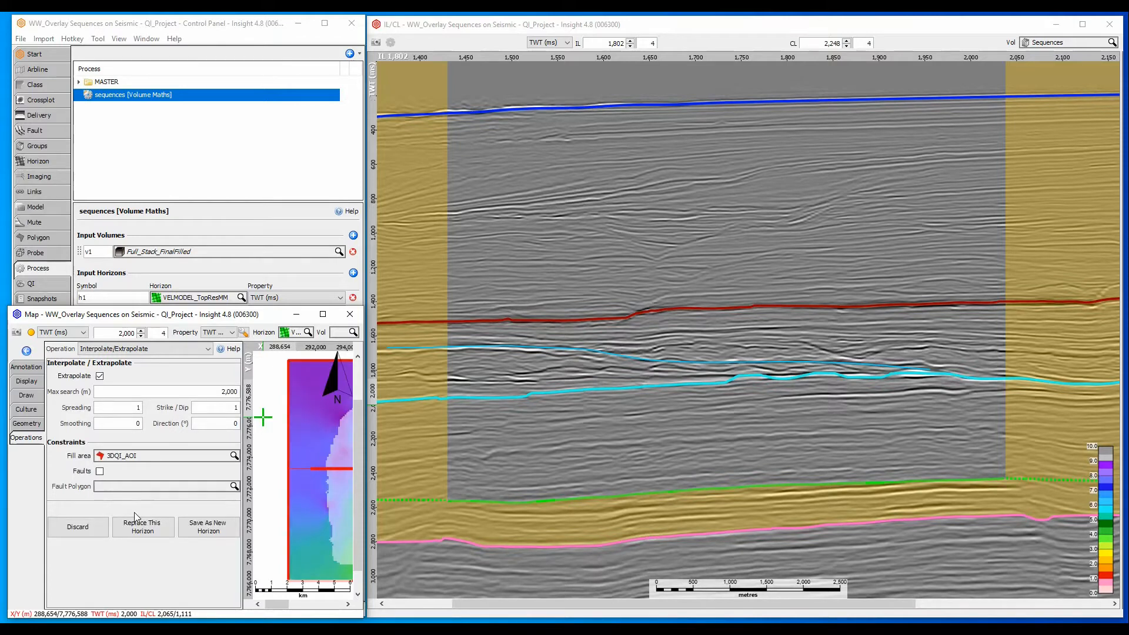
{"action": "left_click", "coordinate": [139, 523]}
{"action": "left_click", "coordinate": [37, 438]}
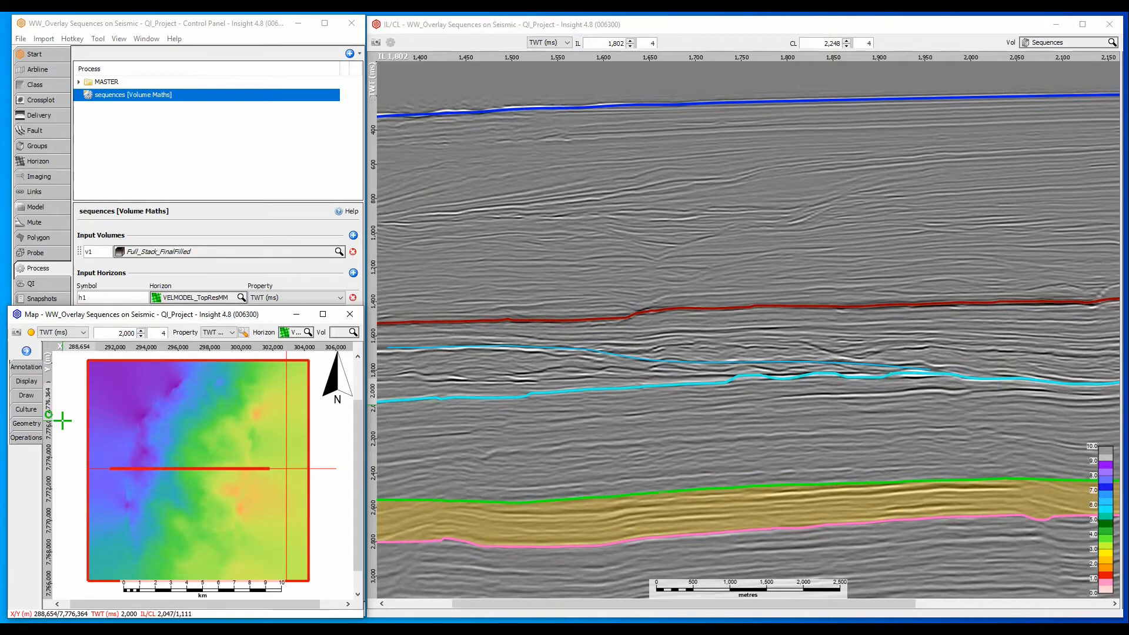
- Add four more input horizon rows, h3 to h6, to the sequences Volume Maths process
{"action": "left_click", "coordinate": [229, 26]}
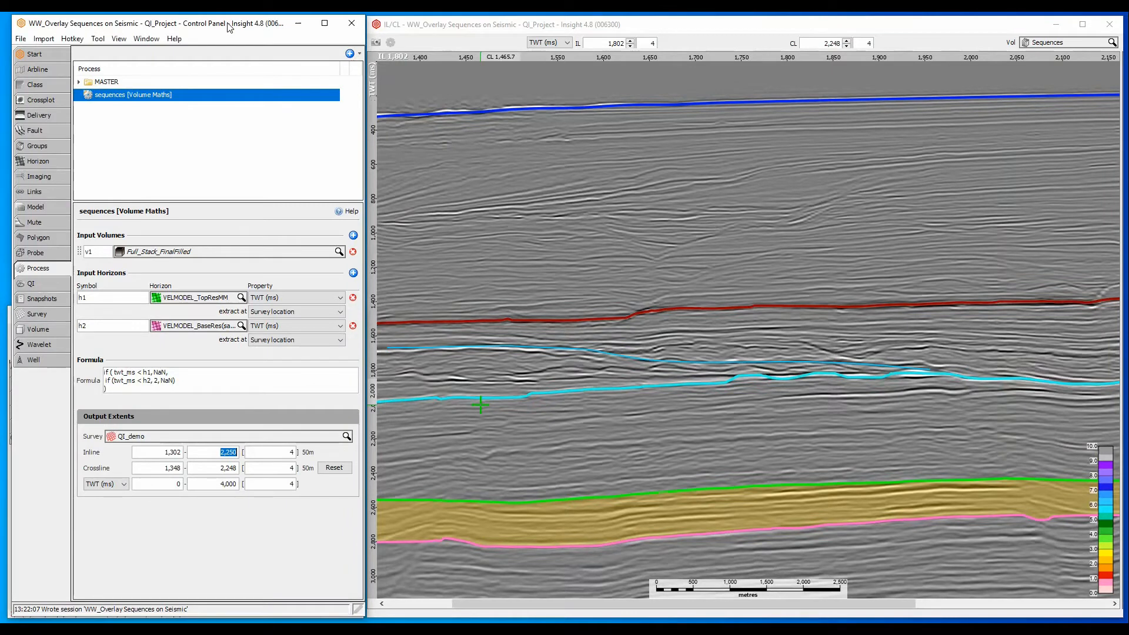
{"action": "left_click", "coordinate": [353, 273]}
{"action": "left_click", "coordinate": [353, 273]}
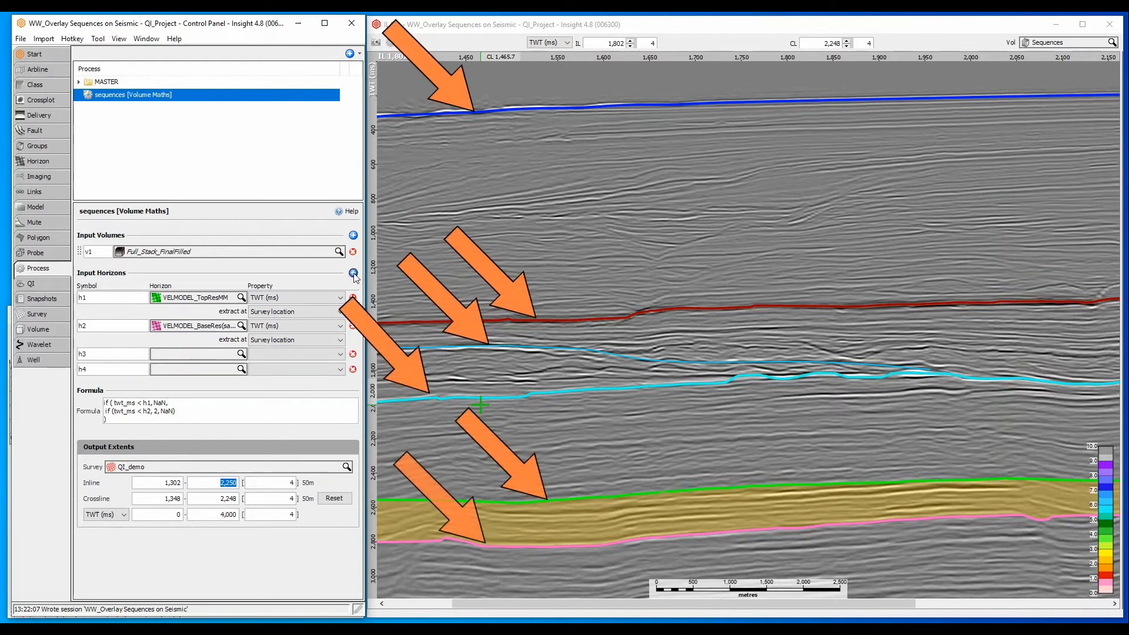
{"action": "left_click", "coordinate": [354, 273]}
{"action": "left_click", "coordinate": [354, 273]}
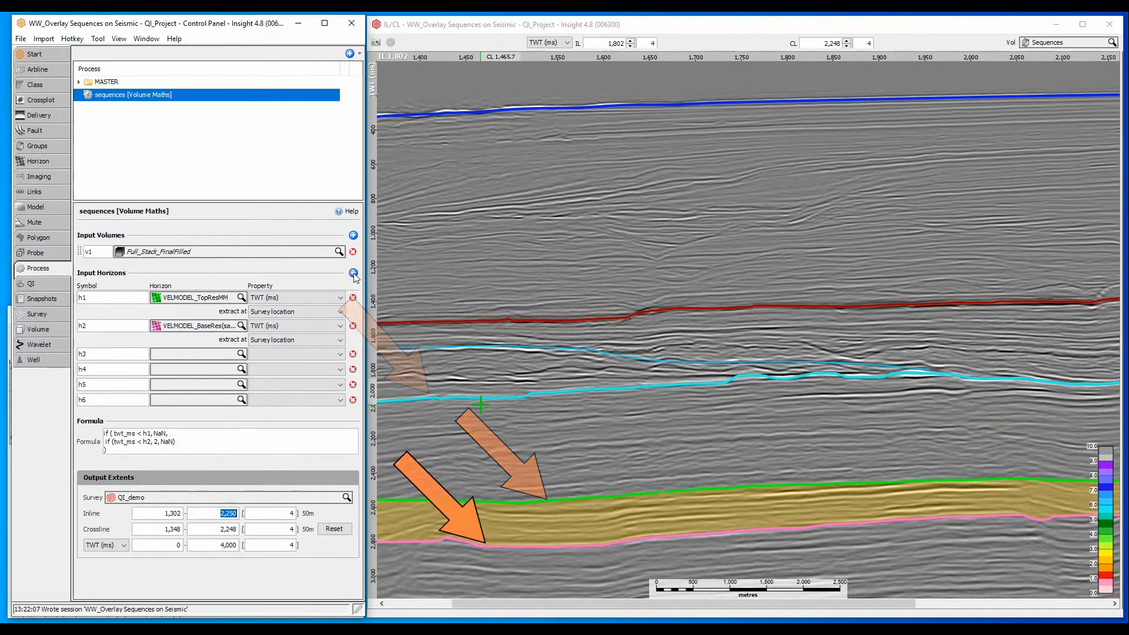
- Set input horizon h1 to VELMODEL_SeaBed TWT, h2 to VELMODEL_TCarbs and h3 to VELMODEL_ICarbs
{"action": "left_click", "coordinate": [226, 298]}
{"action": "left_click", "coordinate": [219, 350]}
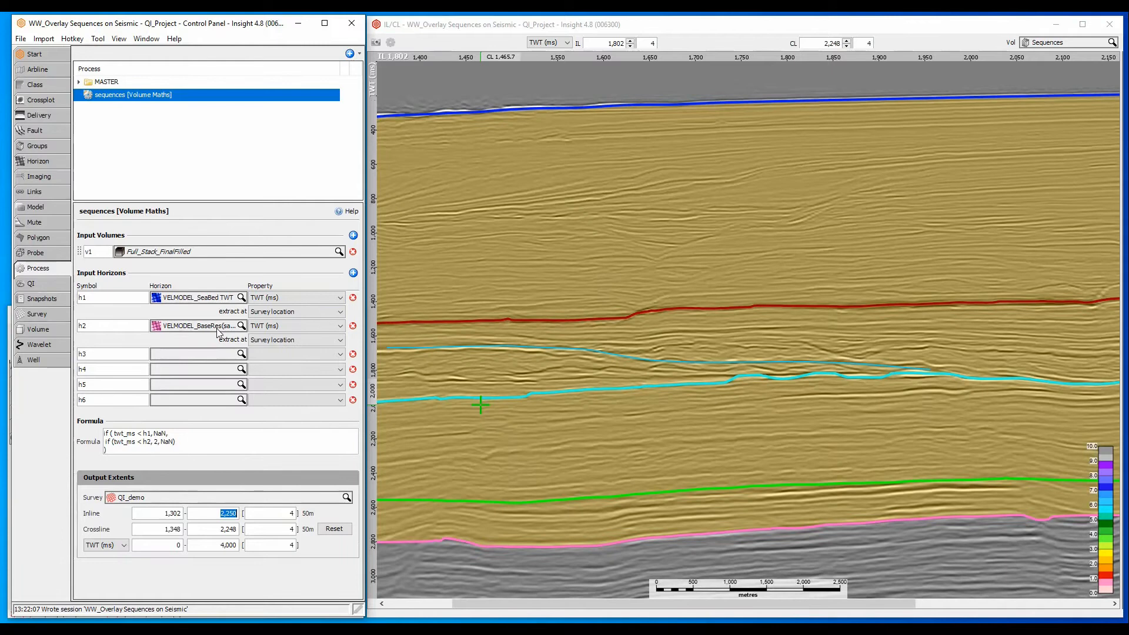
{"action": "left_click", "coordinate": [218, 327]}
{"action": "left_click", "coordinate": [218, 391]}
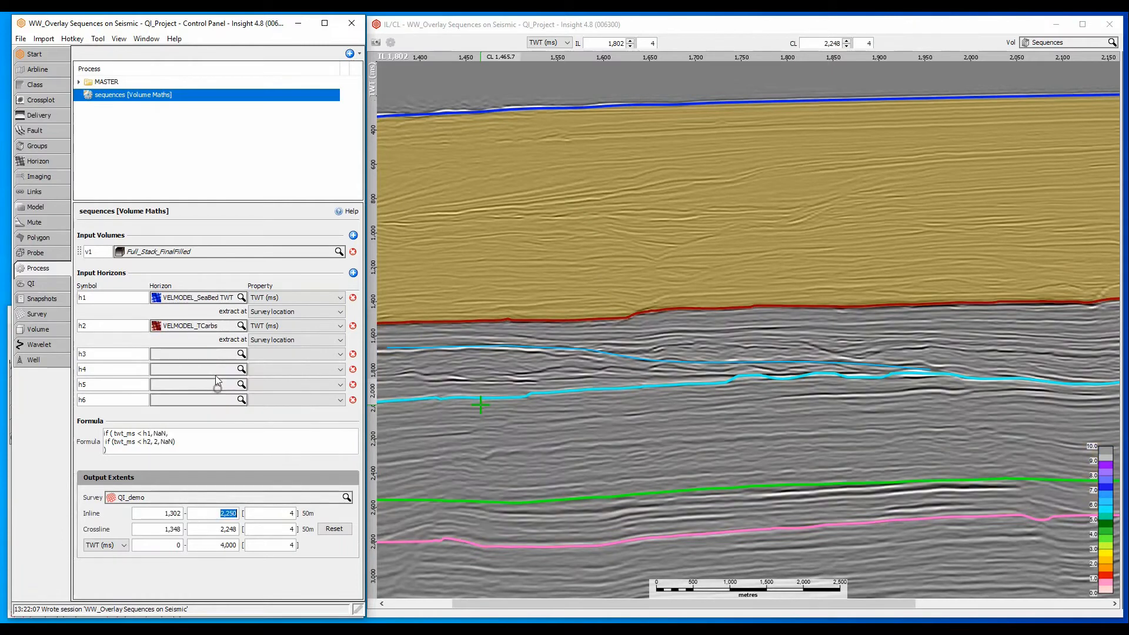
{"action": "left_click", "coordinate": [210, 354]}
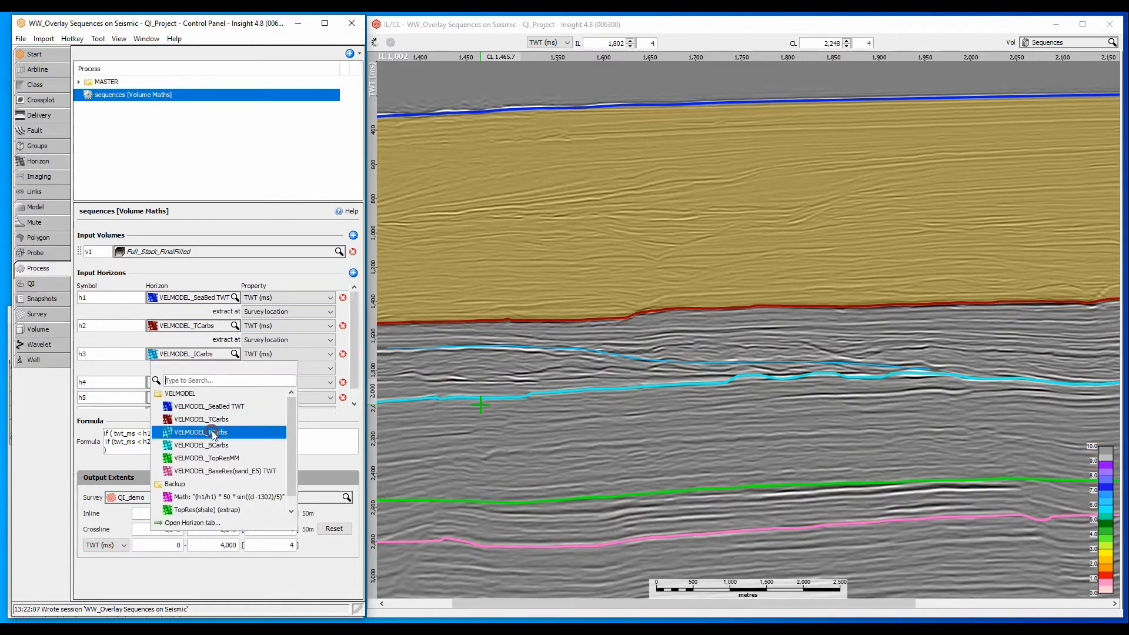
{"action": "left_click", "coordinate": [207, 432]}
- Set input horizon h4 to VELMODEL_BCarbs, h5 to VELMODEL_TopResMM and h6 to VELMODEL_BaseRes(sand_E5) TWT
{"action": "left_click", "coordinate": [202, 382]}
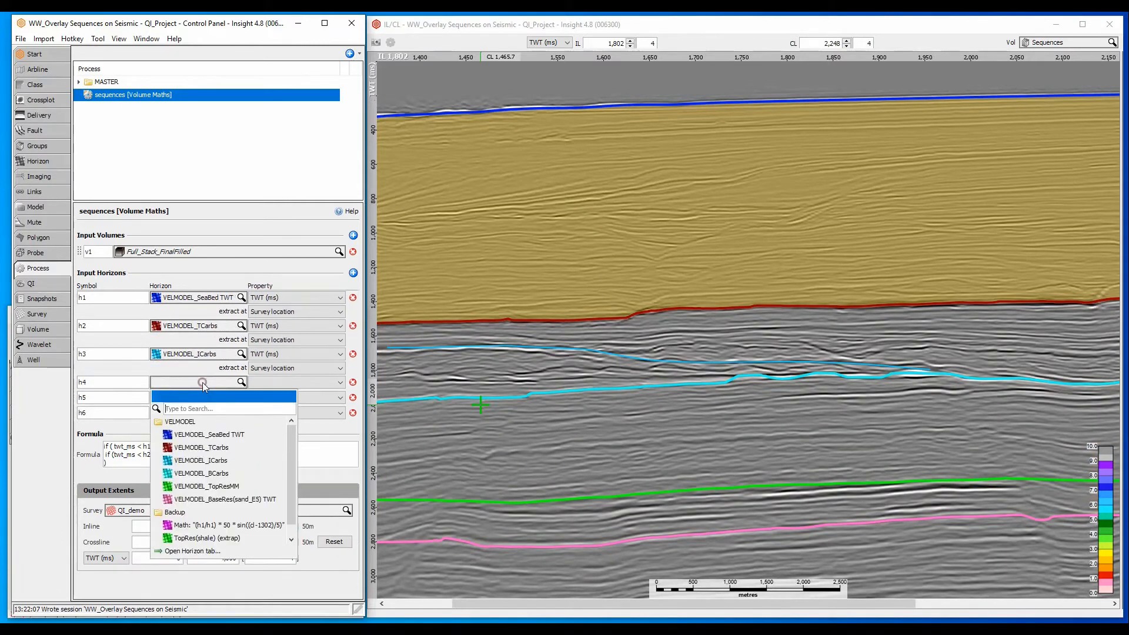
{"action": "left_click", "coordinate": [205, 473]}
{"action": "left_click", "coordinate": [204, 411]}
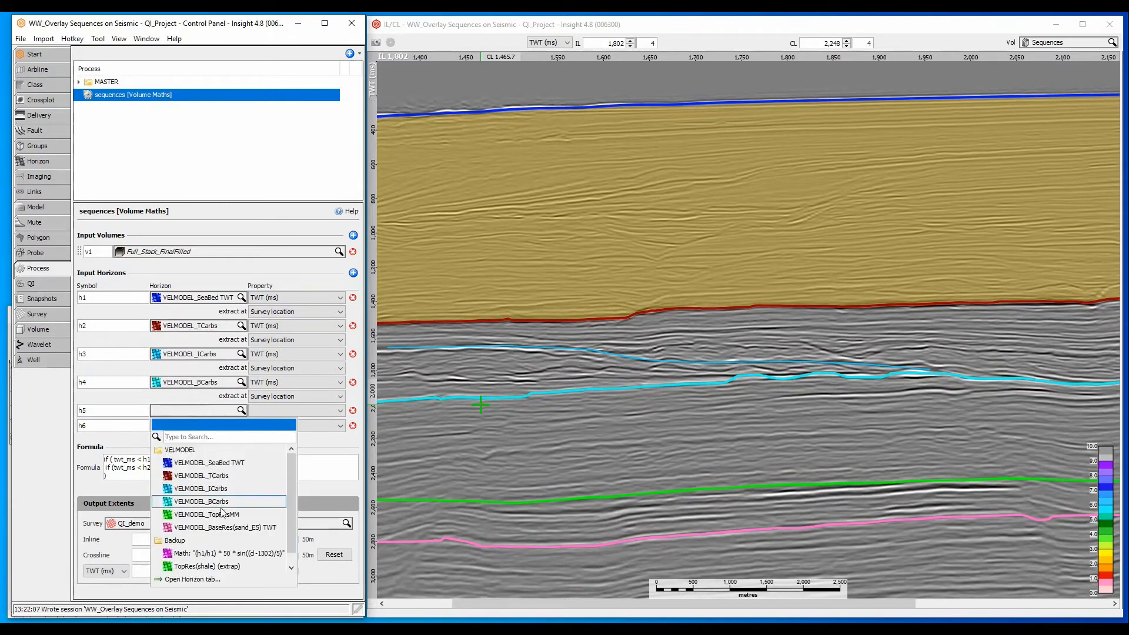
{"action": "left_click", "coordinate": [221, 510]}
{"action": "left_click", "coordinate": [206, 440]}
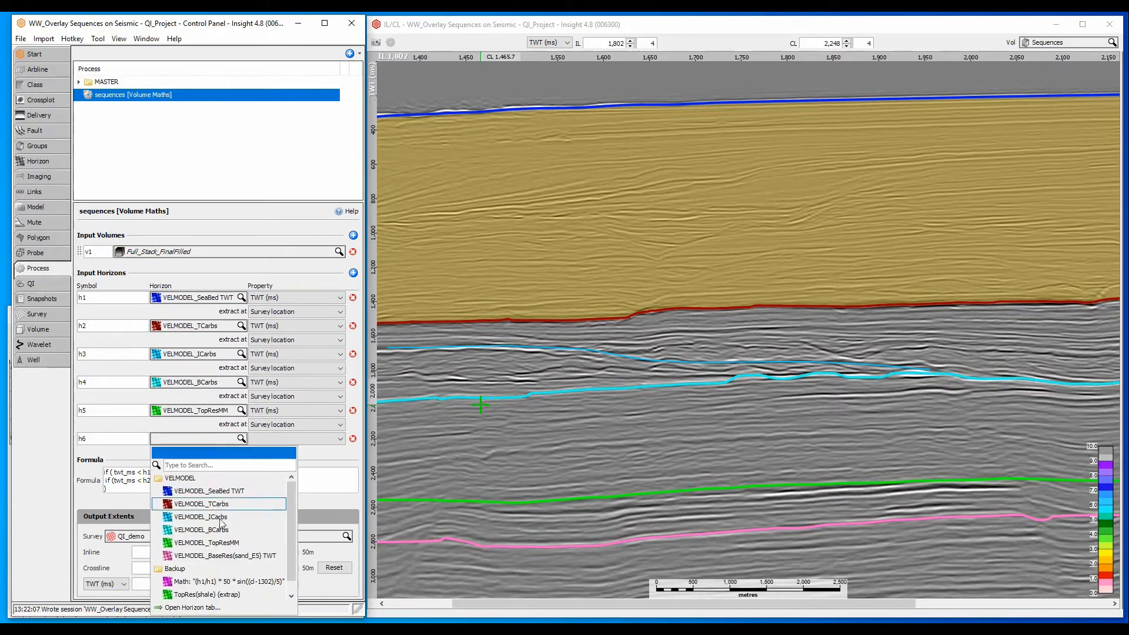
{"action": "left_click", "coordinate": [223, 553]}
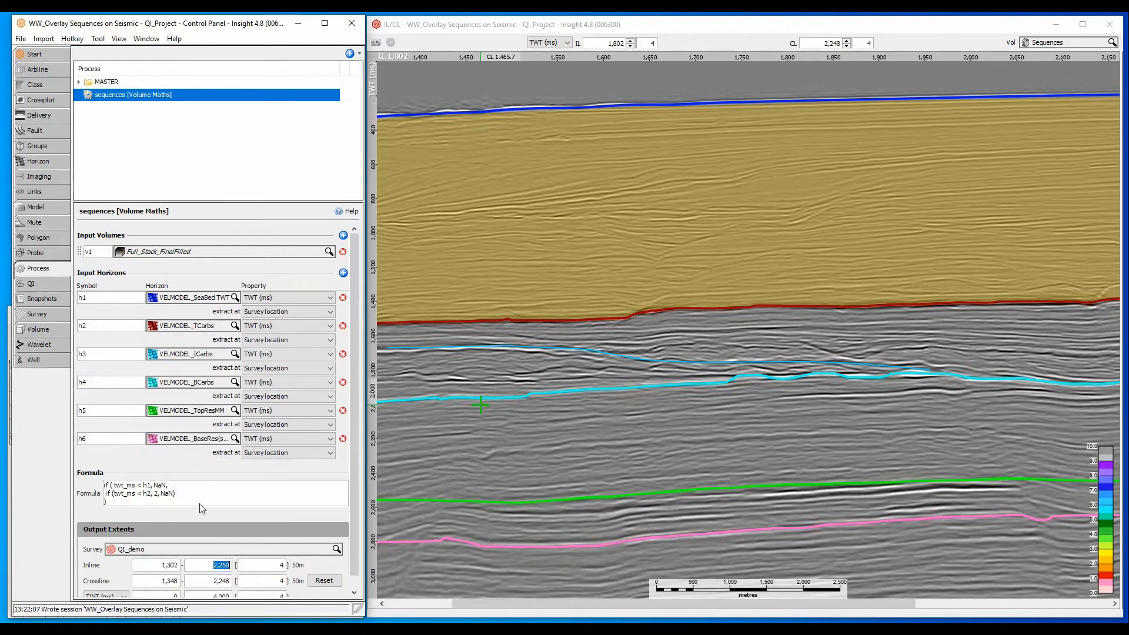
- Extend the formula with nested twt_ms conditions giving 3, 4, 5 and 6 above h3, h4, h5 and h6, and 7 otherwise
{"action": "left_click_drag", "start_coordinate": [160, 493], "coordinate": [184, 497]}
{"action": "key", "text": "Return"}
{"action": "type", "text": "if (twt_ms < h3, 3,    if (twt_ms < h4, 4,     if (twt_ms < h5, 5,      if (twt_ms < h6, 6, 7 ))))))"}
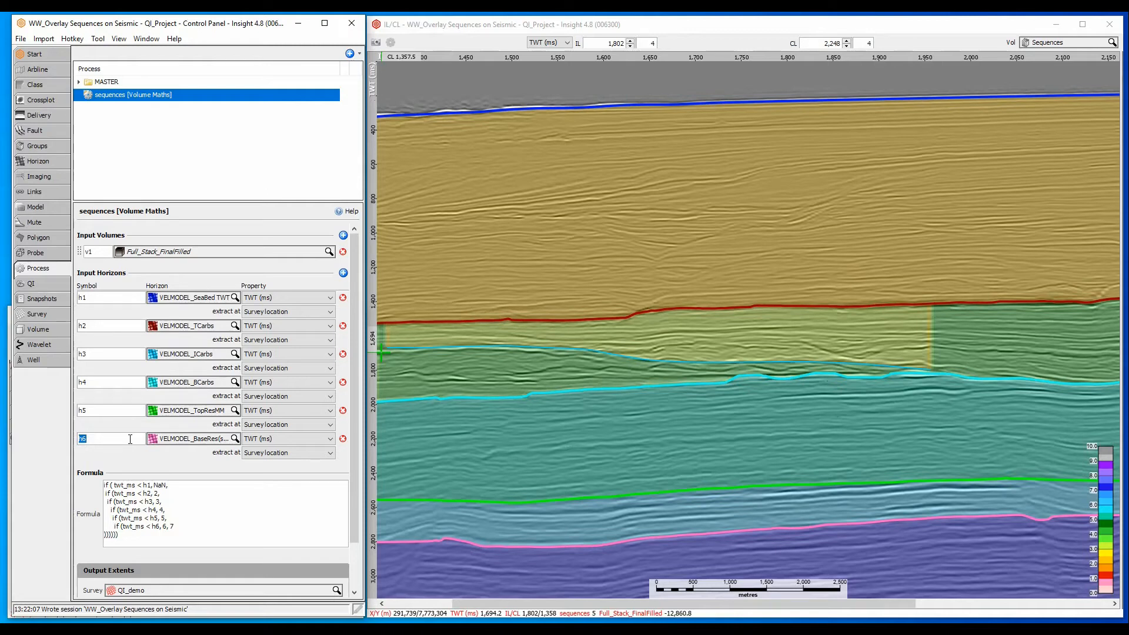
- Display the VELMODEL_ICarbs horizon in the map view and extrapolate it with 3DQI_AOI as the fill area
{"action": "left_click", "coordinate": [143, 35]}
{"action": "left_click", "coordinate": [167, 120]}
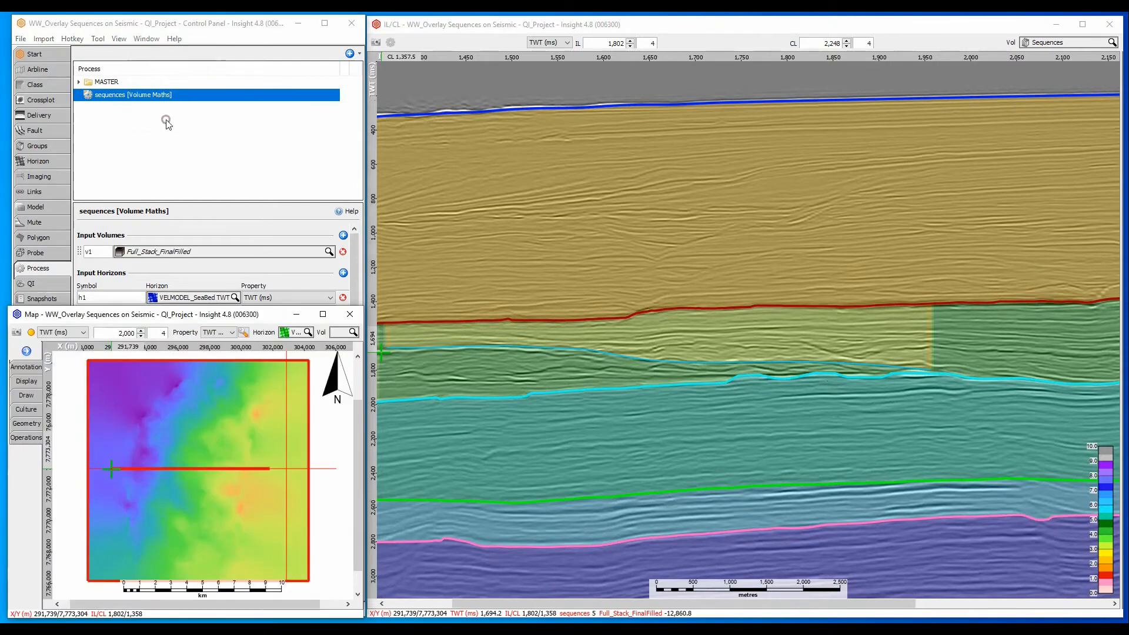
{"action": "left_click", "coordinate": [288, 333]}
{"action": "left_click", "coordinate": [317, 398]}
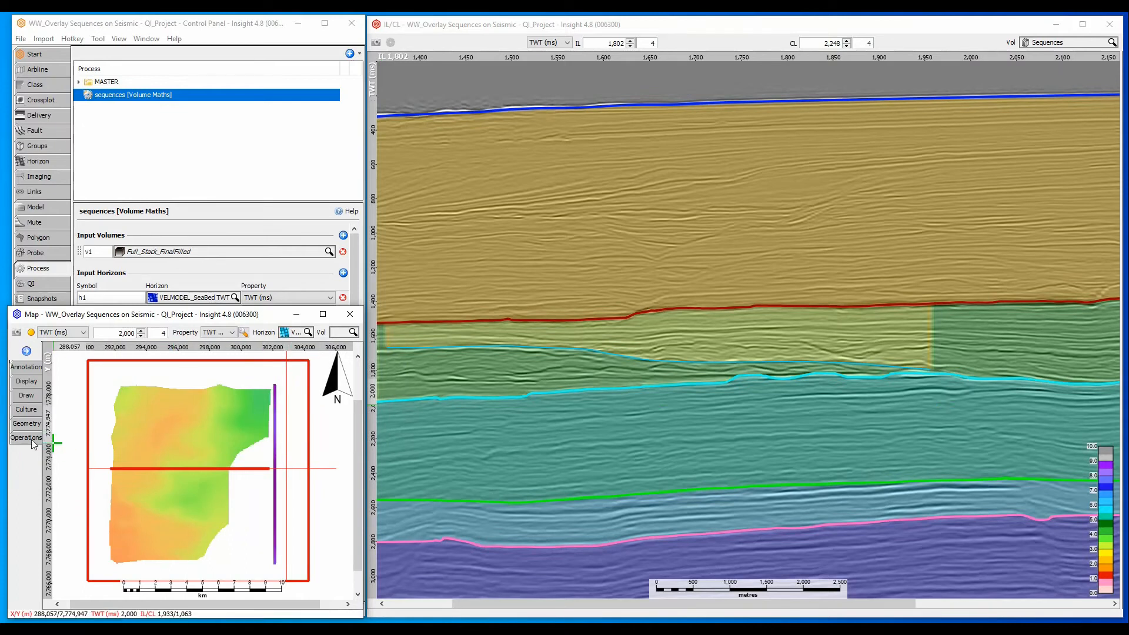
{"action": "left_click", "coordinate": [27, 438]}
{"action": "left_click", "coordinate": [121, 456]}
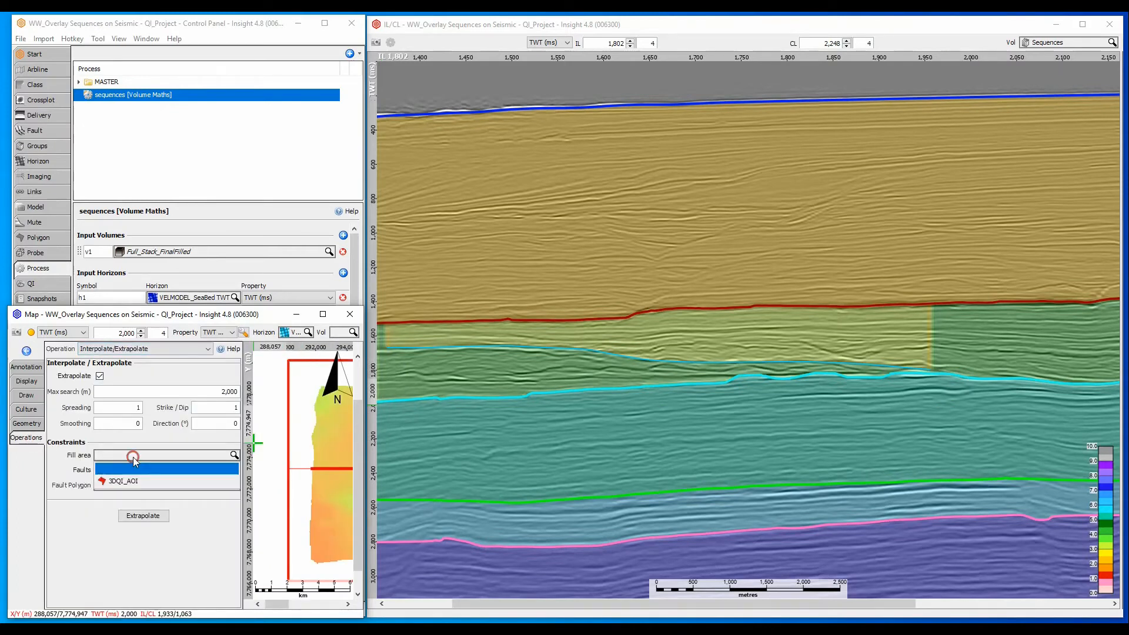
{"action": "left_click", "coordinate": [125, 481]}
{"action": "left_click", "coordinate": [140, 516]}
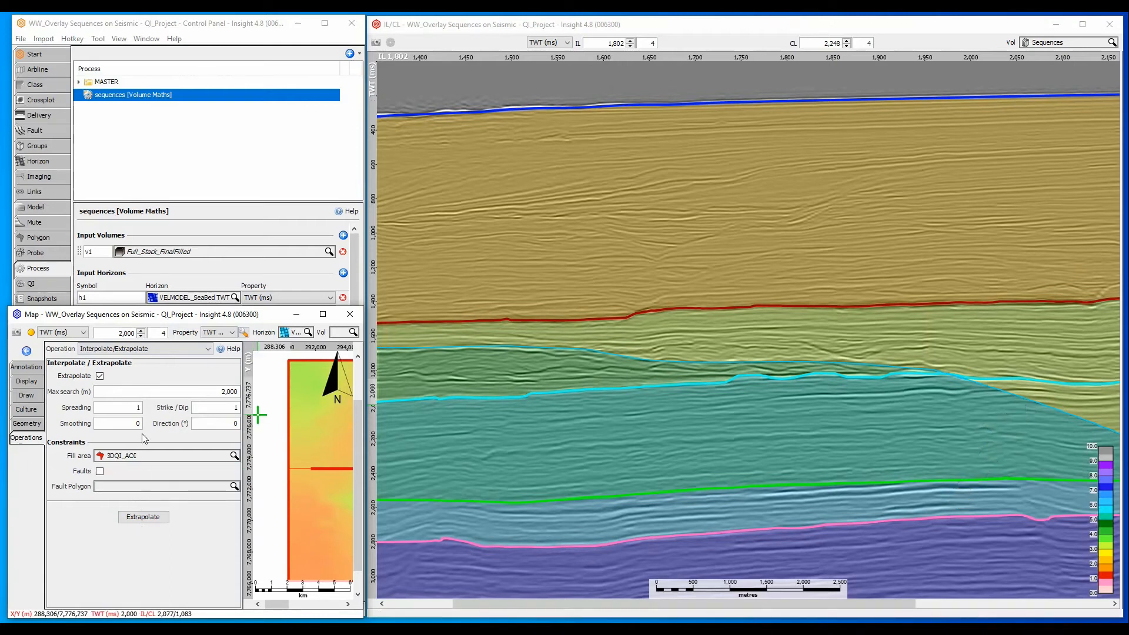
- Switch the map operation to Horizon Maths and consult the Combining / Merging section of its help
{"action": "left_click", "coordinate": [143, 348]}
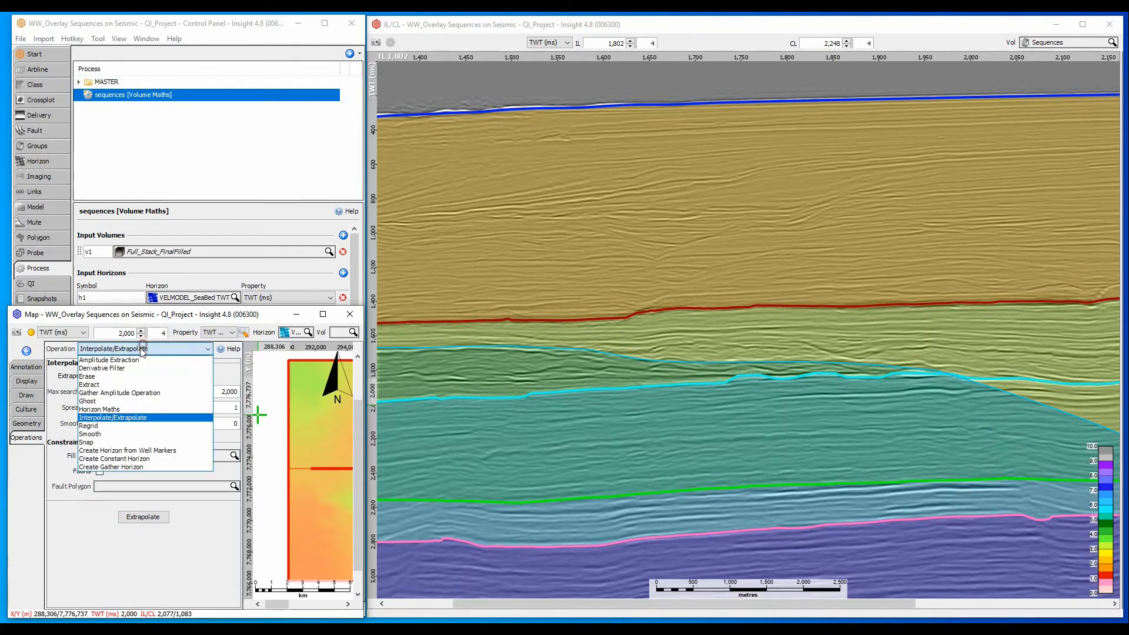
{"action": "left_click", "coordinate": [107, 409]}
{"action": "left_click", "coordinate": [222, 348]}
{"action": "left_click_drag", "start_coordinate": [221, 351], "coordinate": [625, 246]}
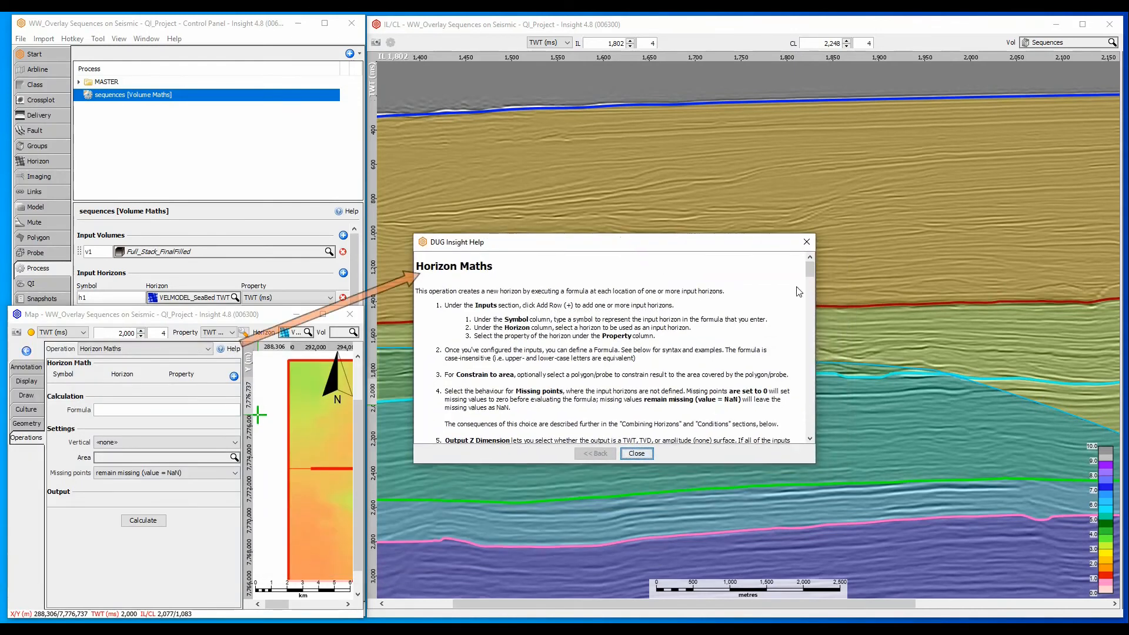
{"action": "left_click_drag", "start_coordinate": [813, 271], "coordinate": [818, 366]}
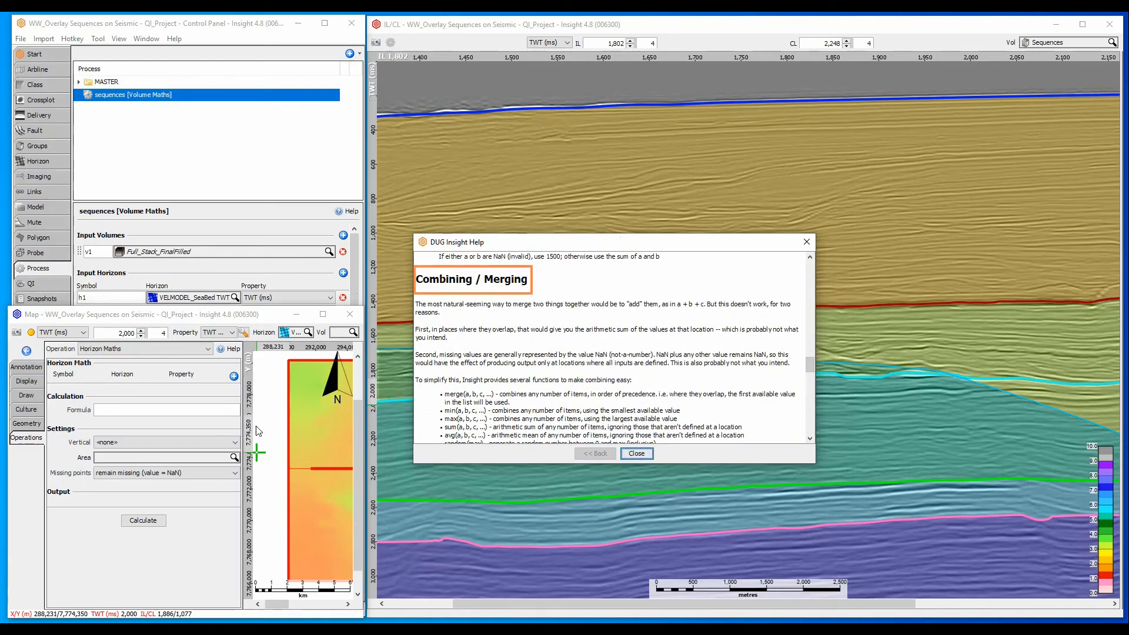
- Add two Horizon Maths inputs, with h1 as VELMODEL_ICarbs and h2 as VELMODEL_BCarbs
{"action": "left_click", "coordinate": [233, 376]}
{"action": "left_click", "coordinate": [233, 376]}
{"action": "left_click", "coordinate": [122, 393]}
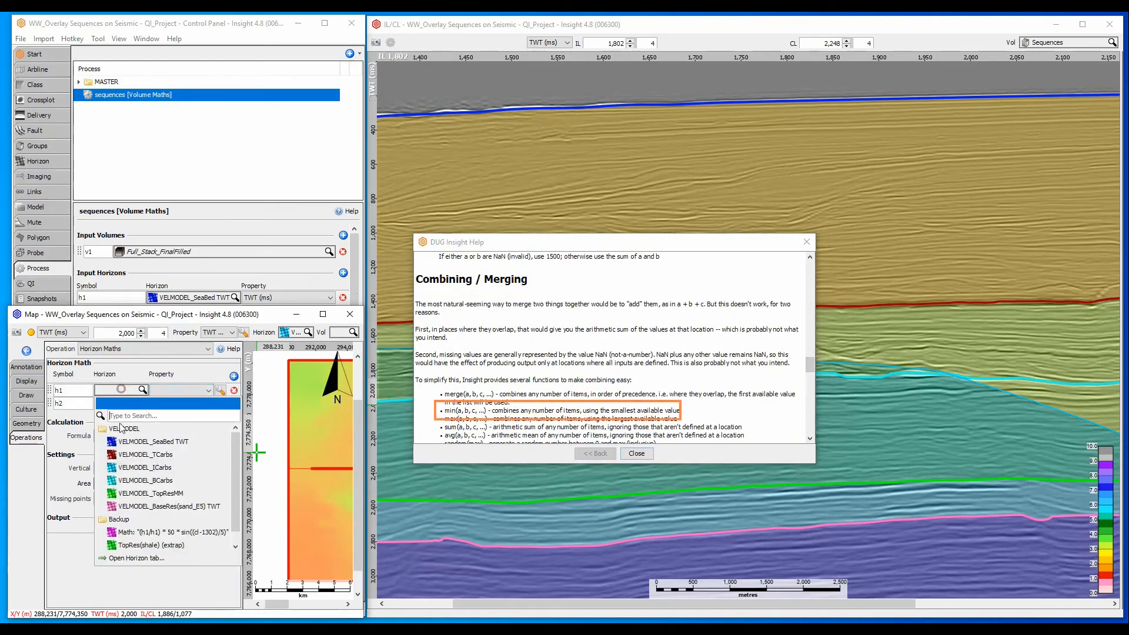
{"action": "left_click", "coordinate": [142, 468]}
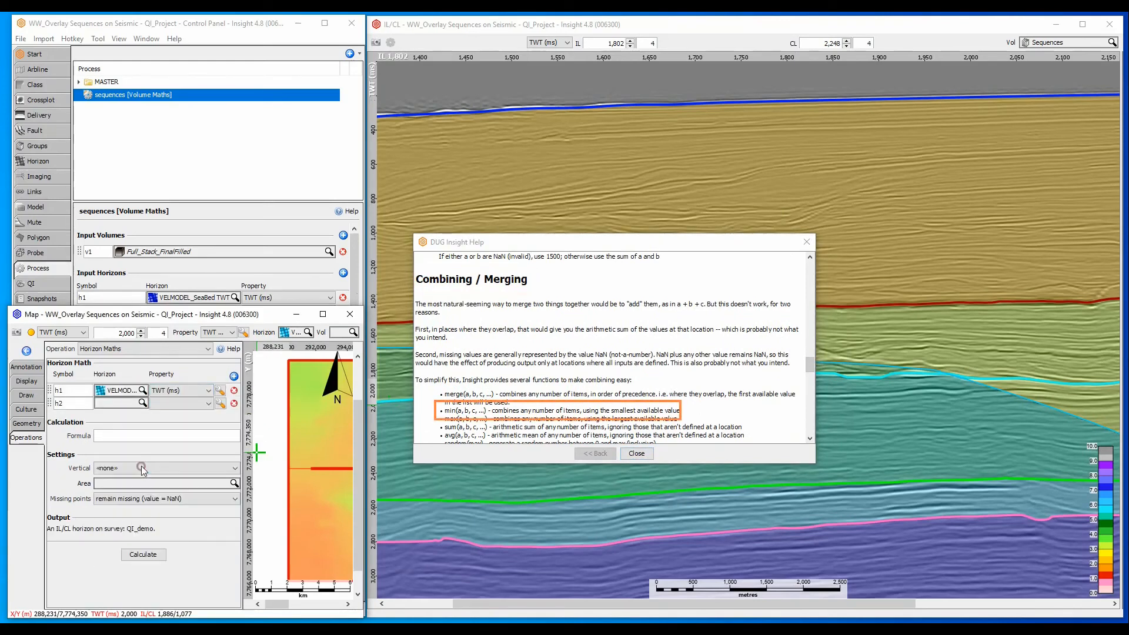
{"action": "left_click", "coordinate": [132, 405]}
{"action": "left_click", "coordinate": [151, 496]}
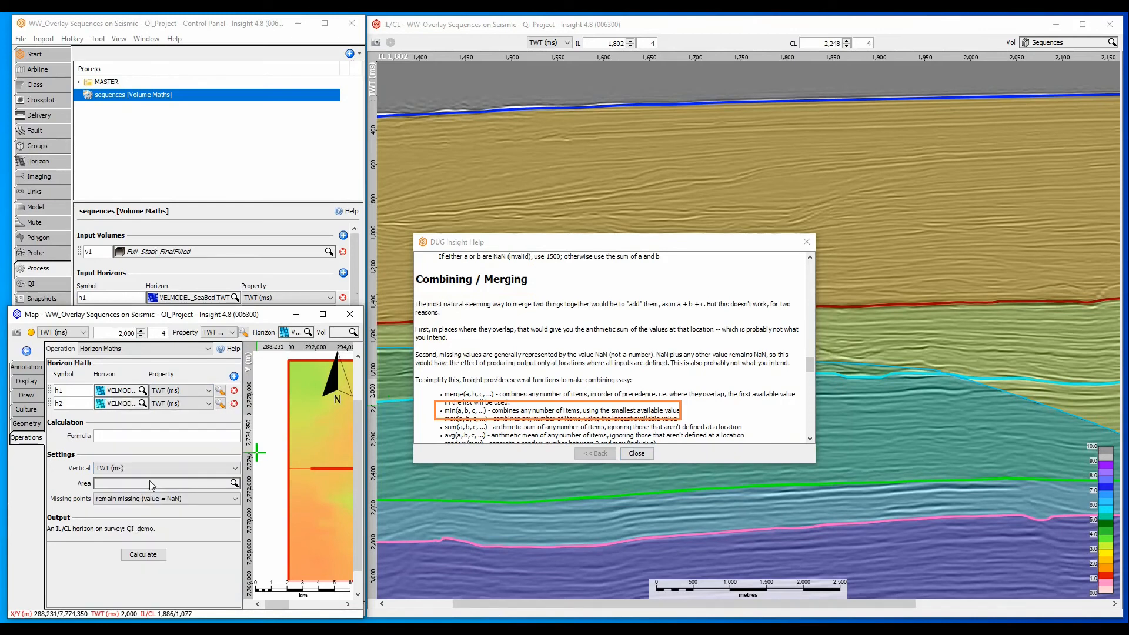
- Calculate the formula min (h1, h2) and create the resulting horizon, closing the help window
{"action": "left_click", "coordinate": [160, 438]}
{"action": "type", "text": "min"}
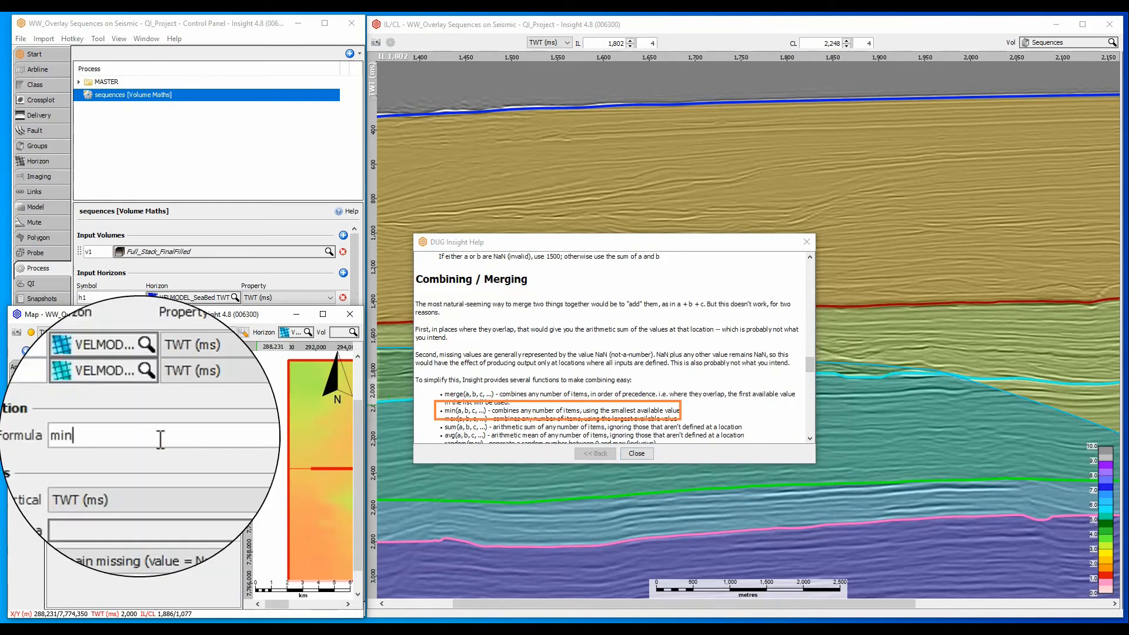
{"action": "type", "text": " (h1, h2)"}
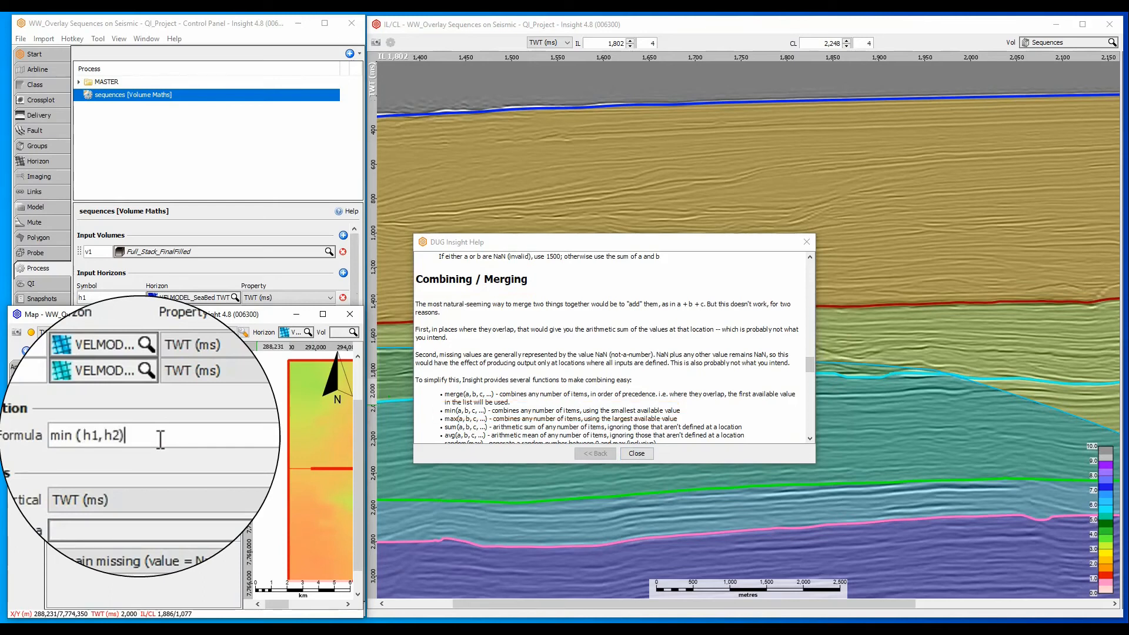
{"action": "left_click", "coordinate": [636, 453]}
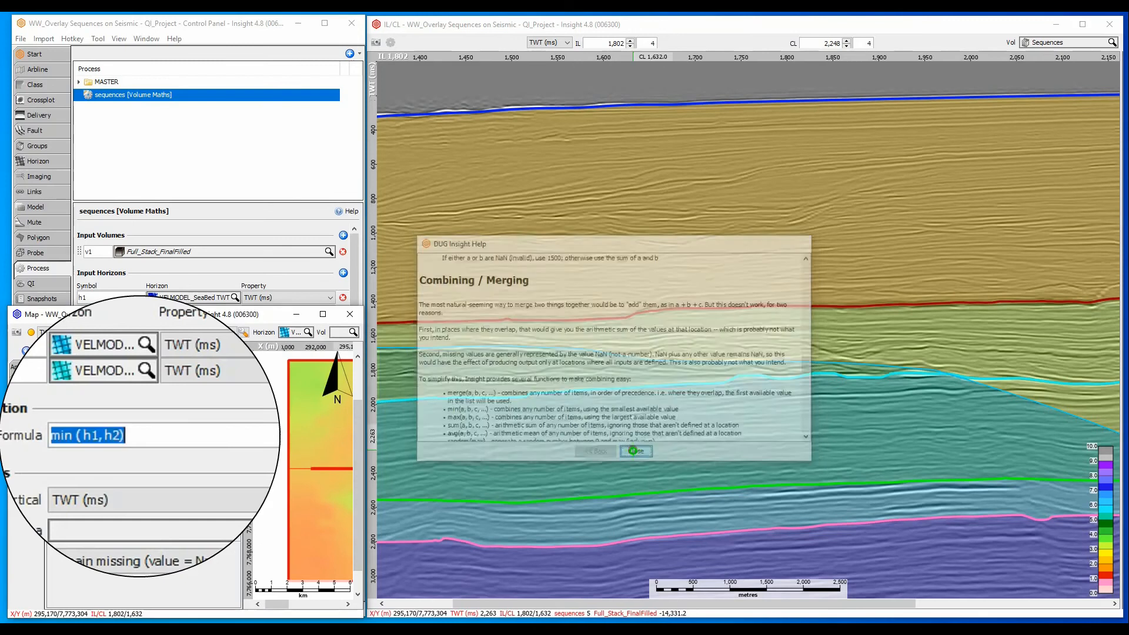
{"action": "left_click", "coordinate": [144, 555]}
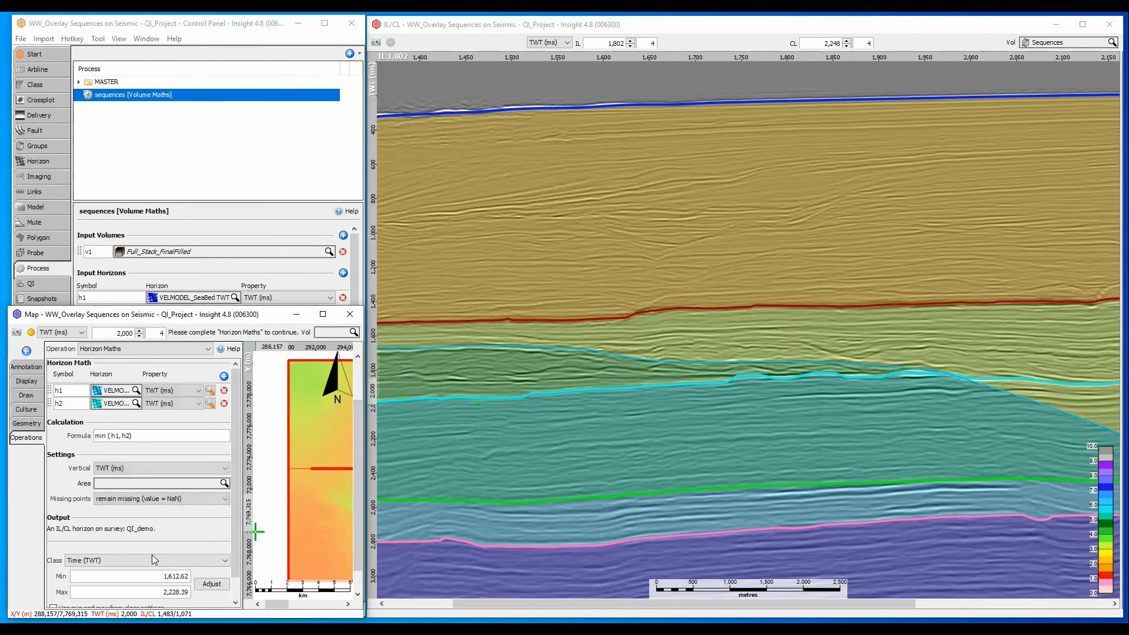
{"action": "scroll", "coordinate": [152, 555], "scroll_direction": "down", "scroll_amount": 2}
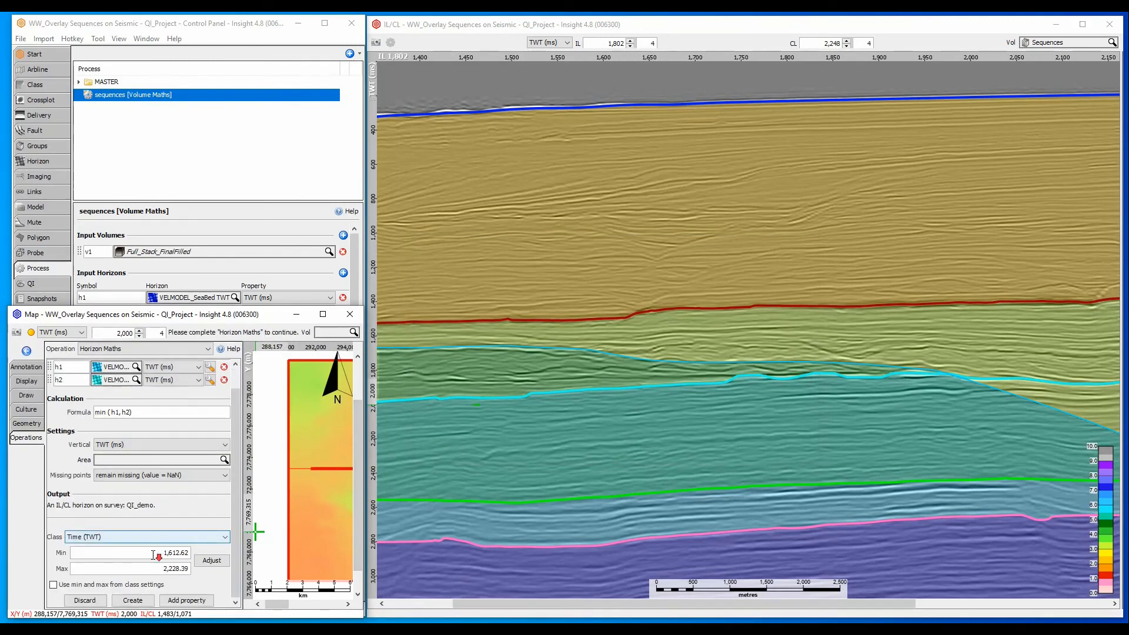
{"action": "left_click", "coordinate": [140, 600]}
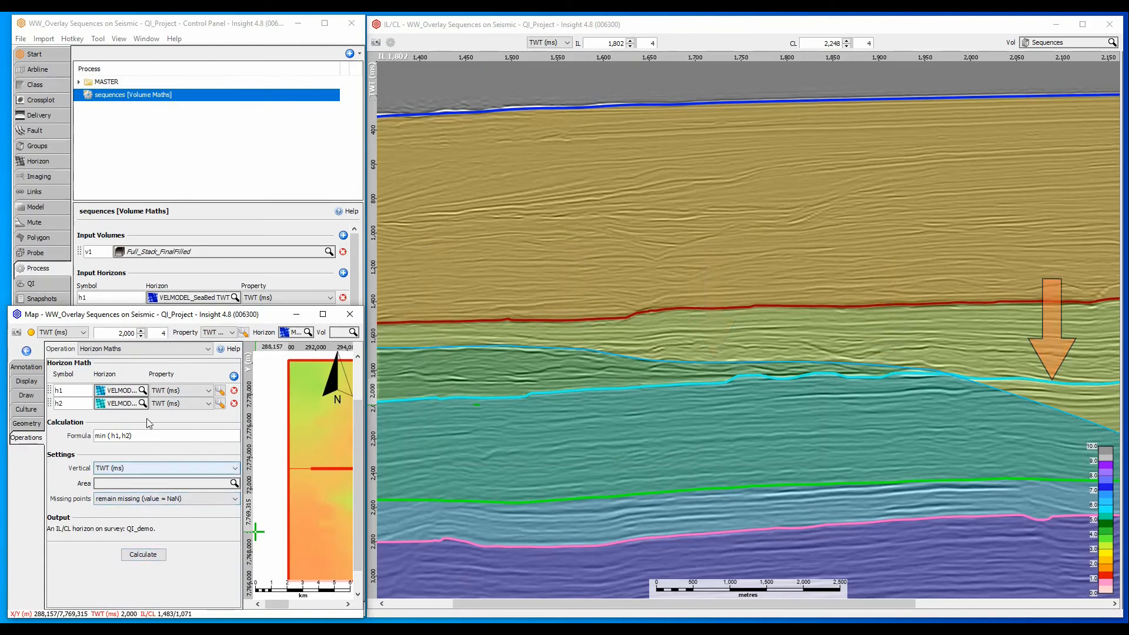
- Replace input horizon h3 of the sequences process with the Math: "min ( h1, h2)" horizon
{"action": "left_click", "coordinate": [155, 174]}
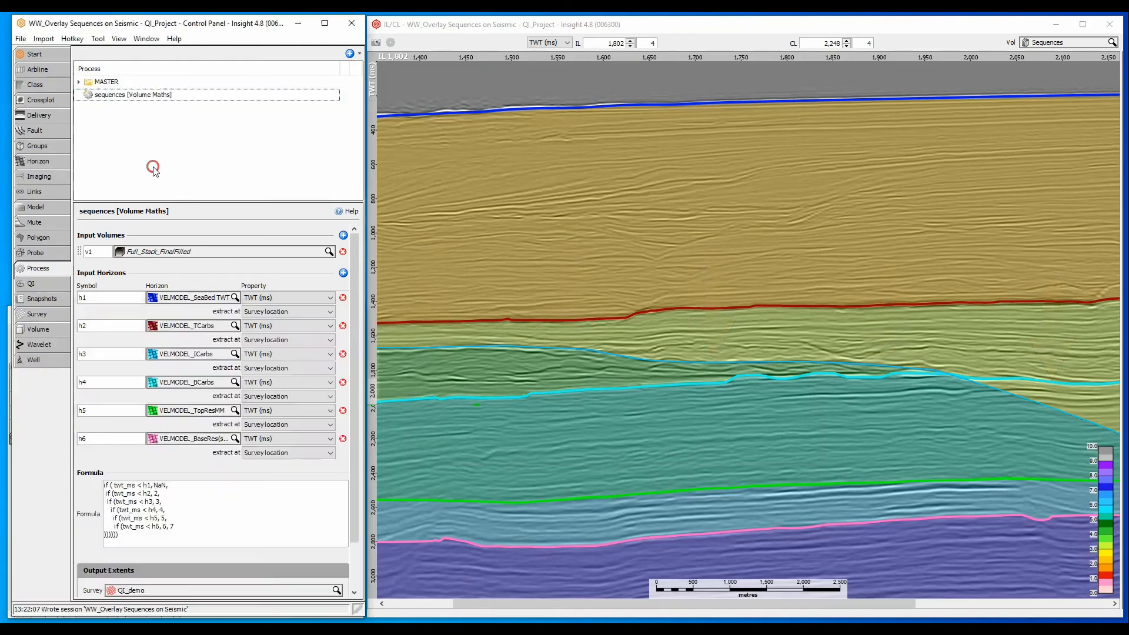
{"action": "left_click", "coordinate": [140, 95]}
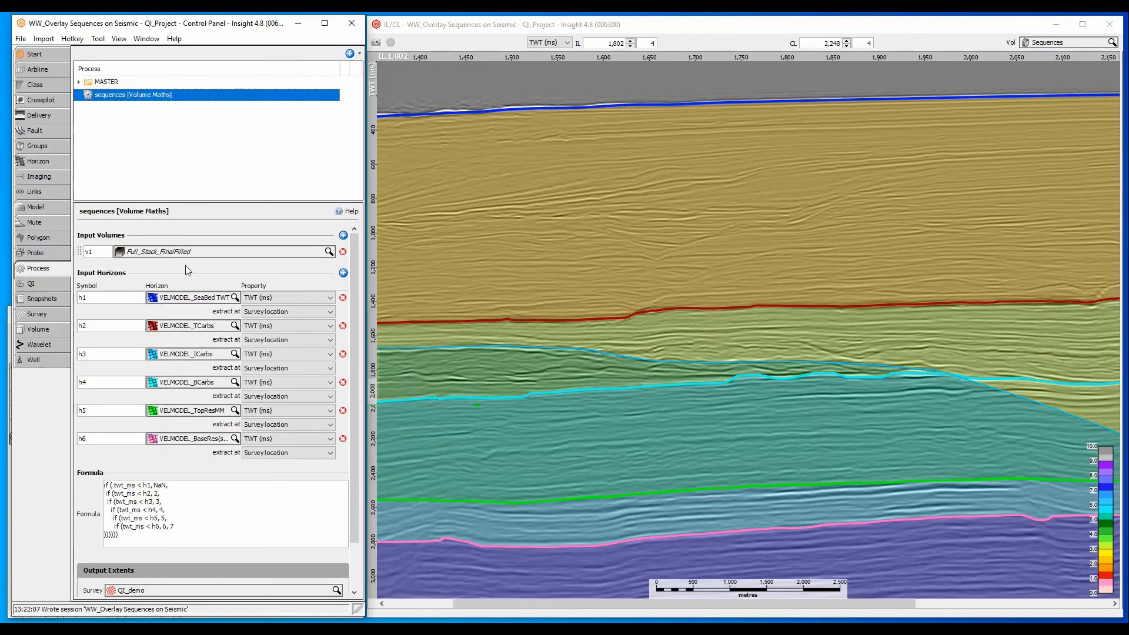
{"action": "left_click", "coordinate": [208, 354]}
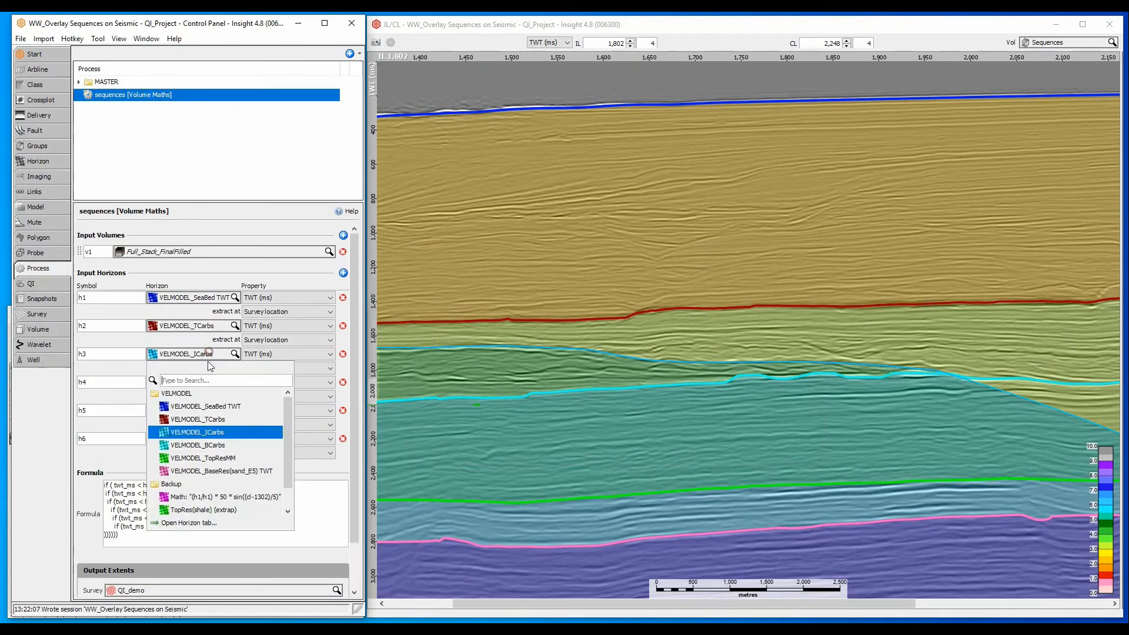
{"action": "scroll", "coordinate": [210, 493], "scroll_direction": "down", "scroll_amount": 2}
{"action": "left_click", "coordinate": [204, 510]}
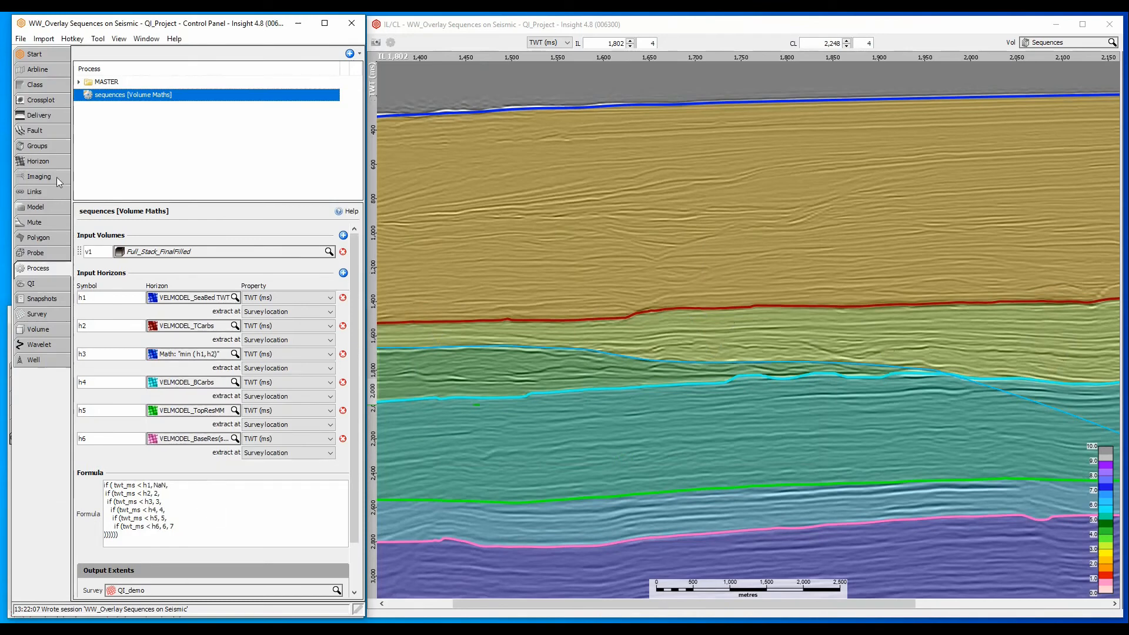
- Move the Math: "min ( h1, h2)" horizon into the VELMODEL folder below VELMODEL_ICarbs and hide VELMODEL_ICarbs
{"action": "left_click", "coordinate": [38, 161]}
{"action": "left_click_drag", "start_coordinate": [107, 184], "coordinate": [163, 137]}
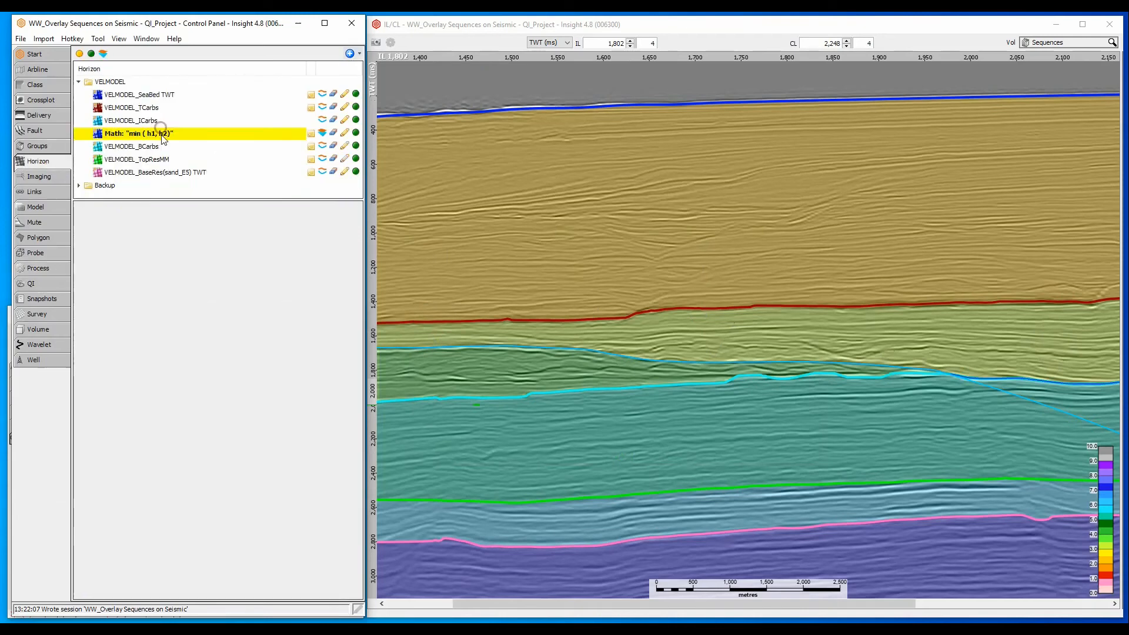
{"action": "left_click", "coordinate": [357, 121]}
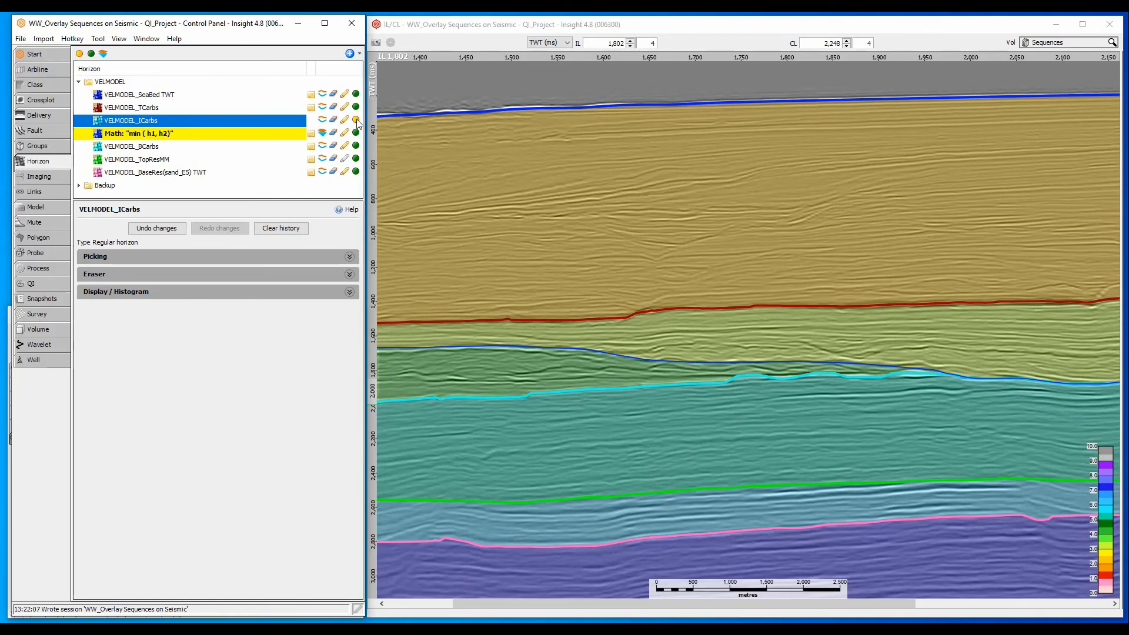